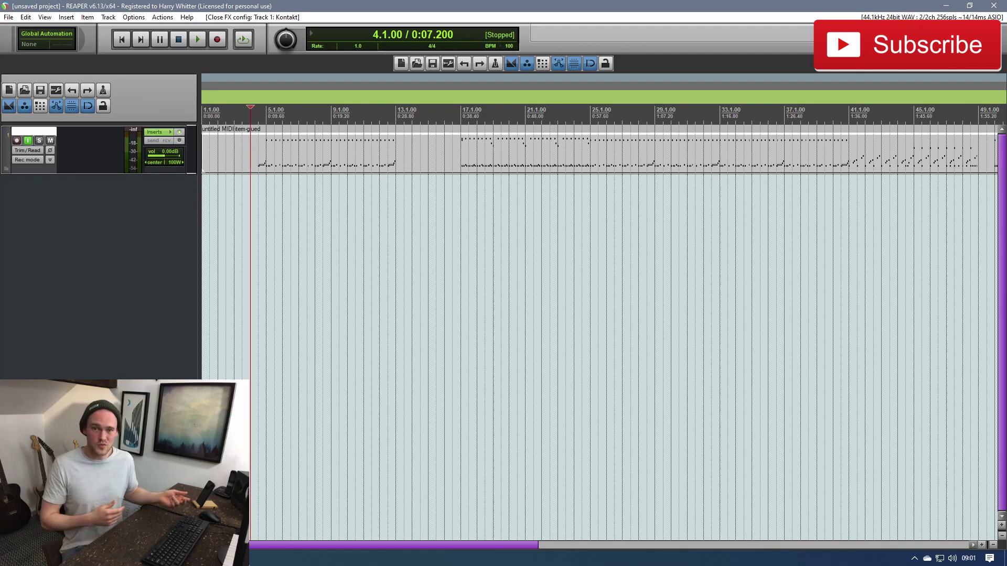
Select the MIDI drum track and view its Kontakt instrument, then close it
click(131, 149)
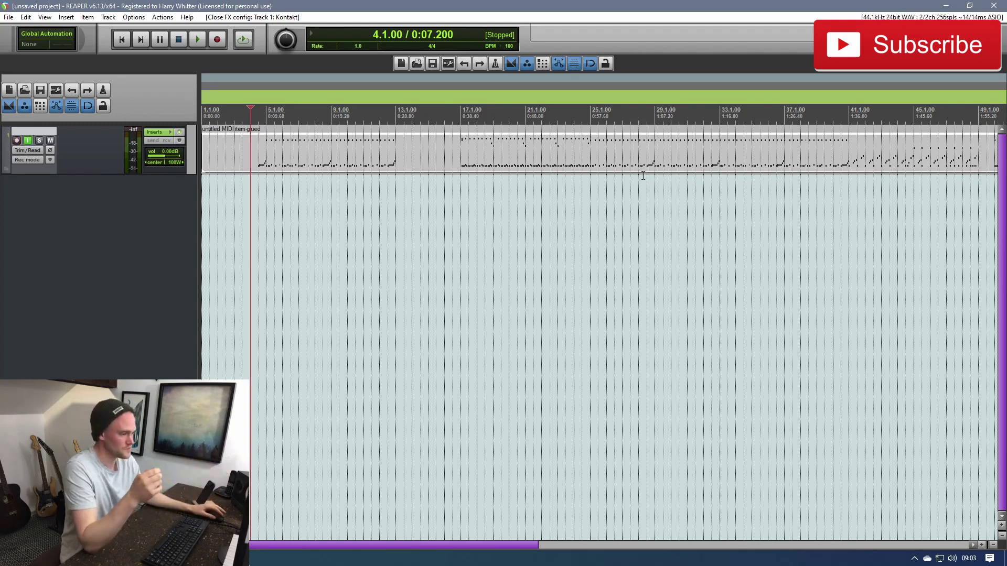
key(f)
scroll(688, 284, down, 3)
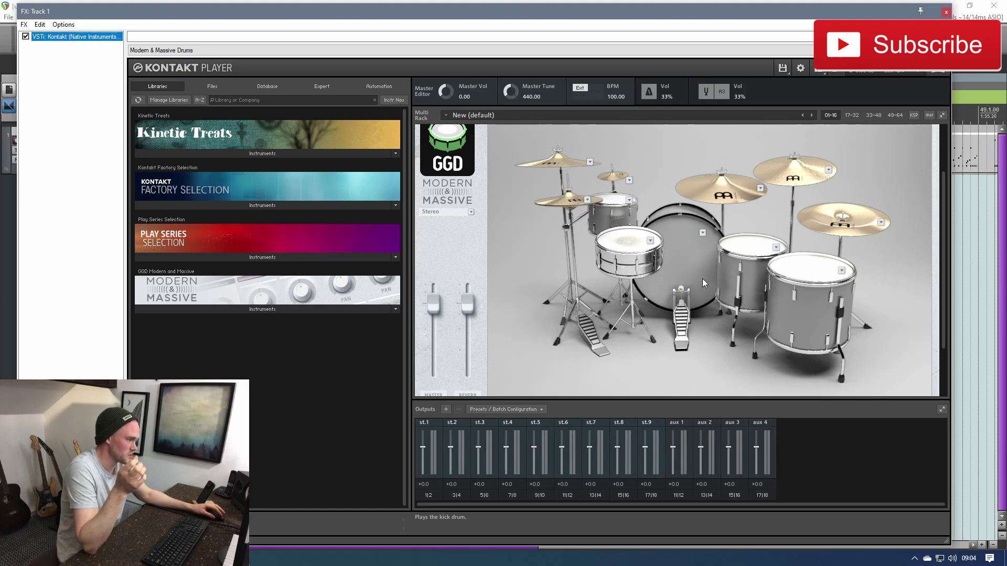
scroll(664, 294, up, 1)
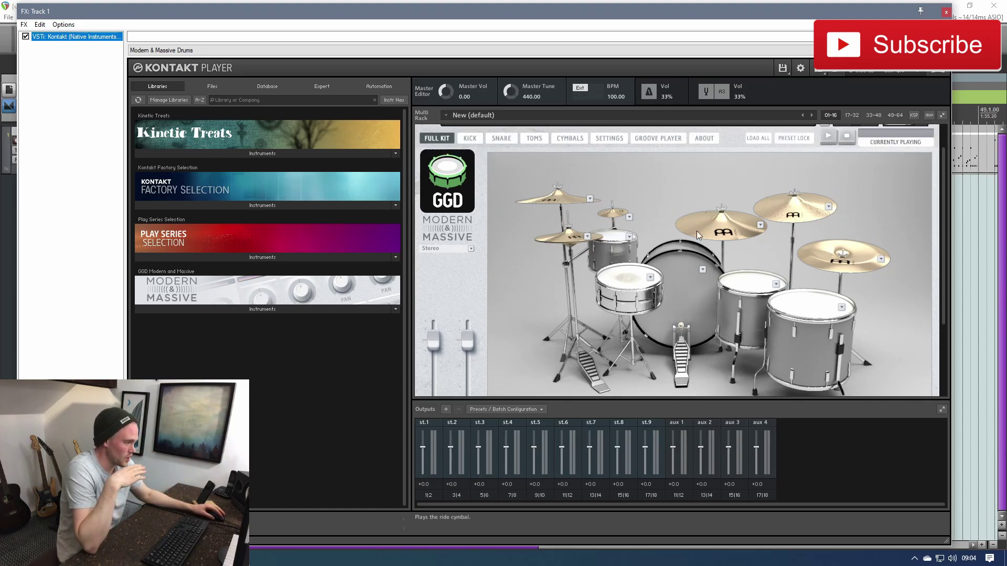
scroll(697, 234, up, 1)
key(Escape)
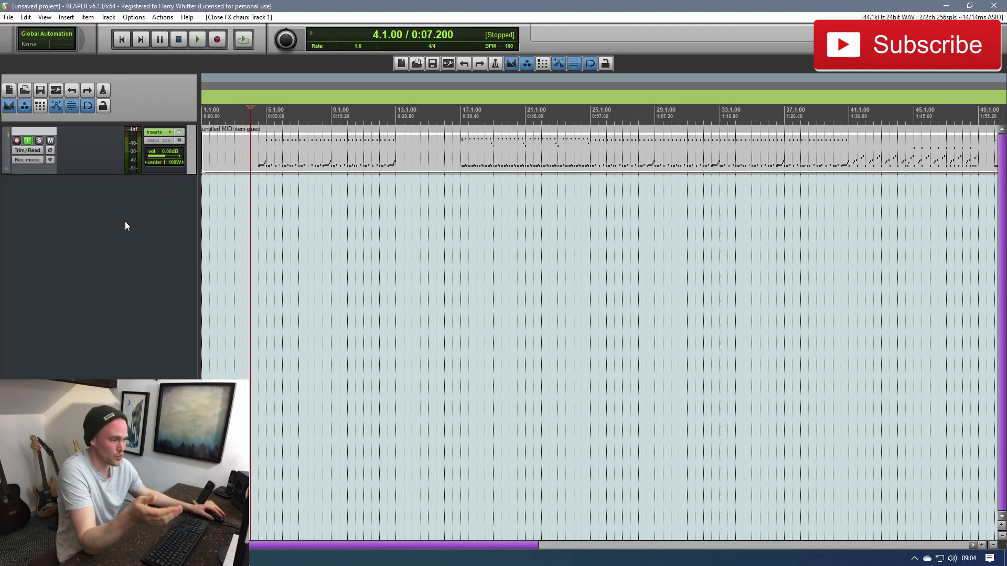
Play the drum pattern once, then reopen Track 1's FX chain showing Kontakt
key(space)
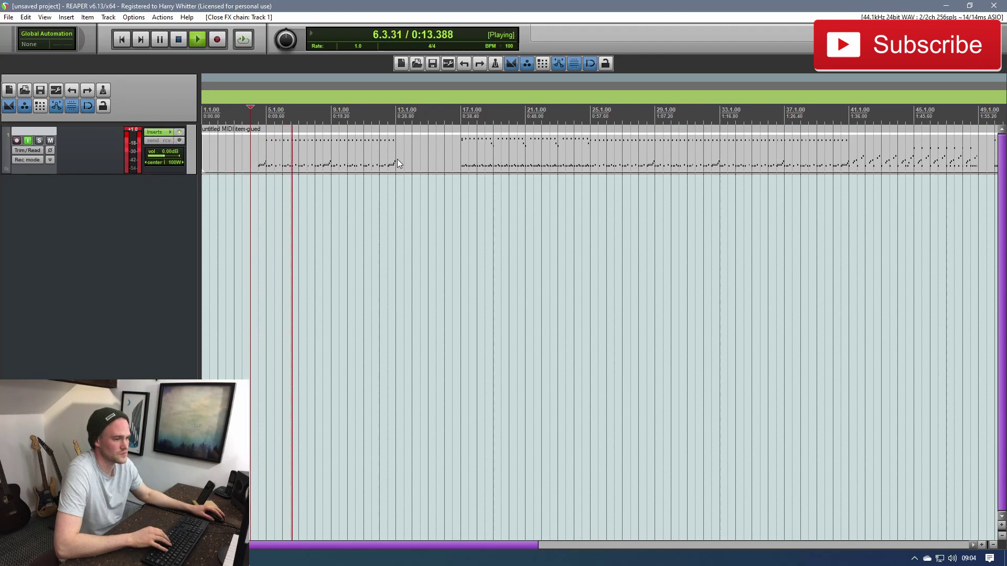
key(space)
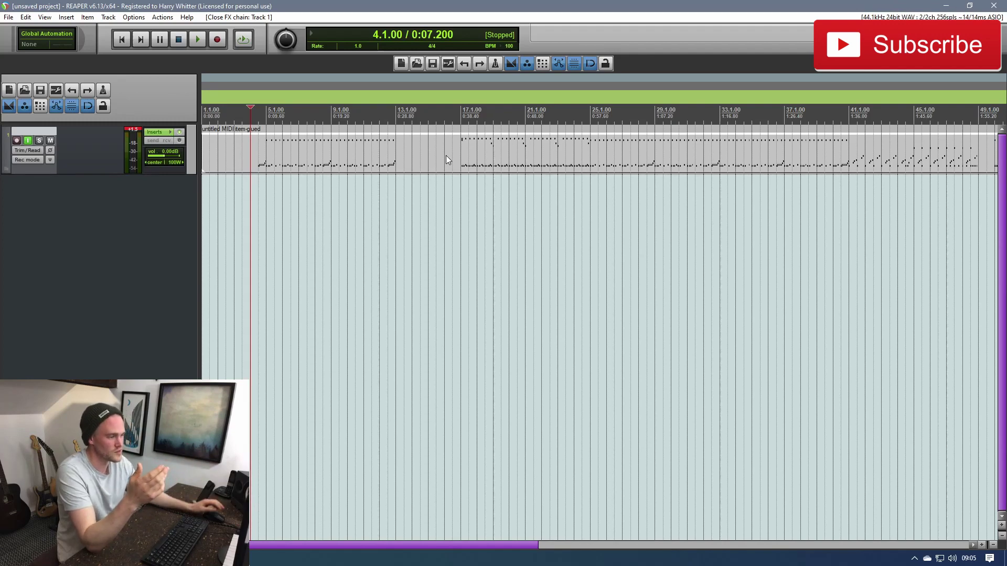
key(shift+f)
In Kontakt's KICK mixer page, solo the KICK SUM channel and close the instrument window
drag(566, 14, 578, 11)
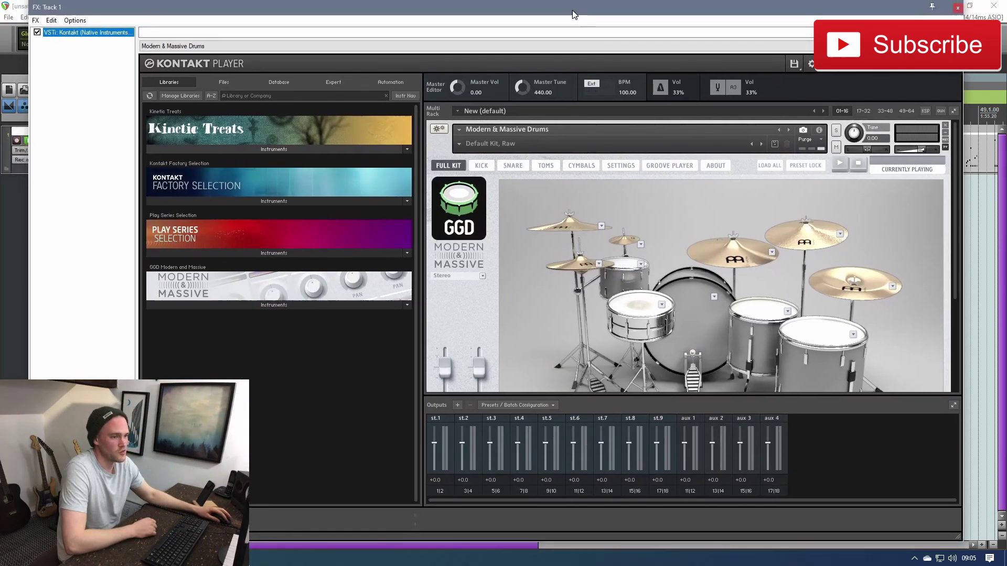
scroll(807, 255, down, 3)
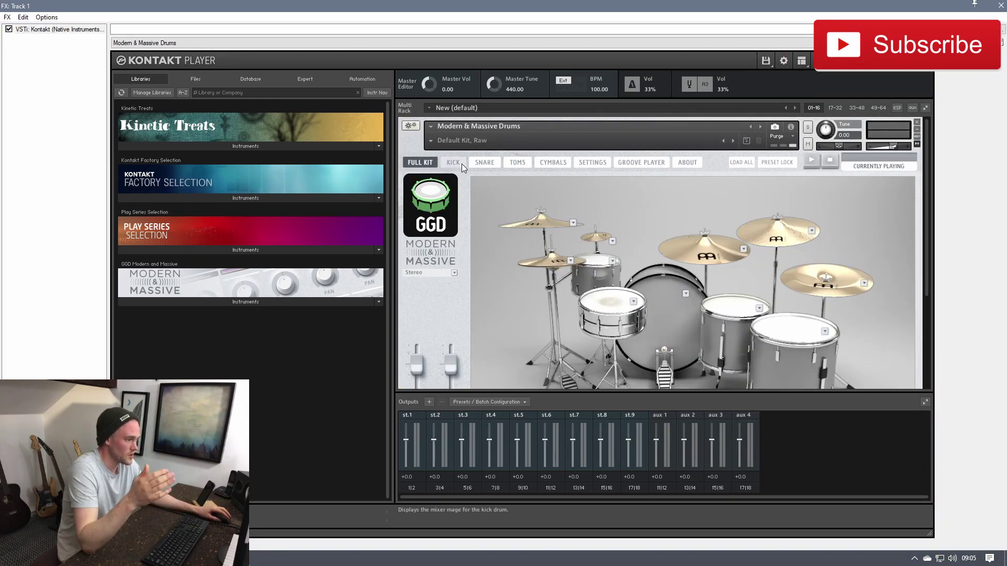
click(461, 164)
scroll(625, 273, down, 3)
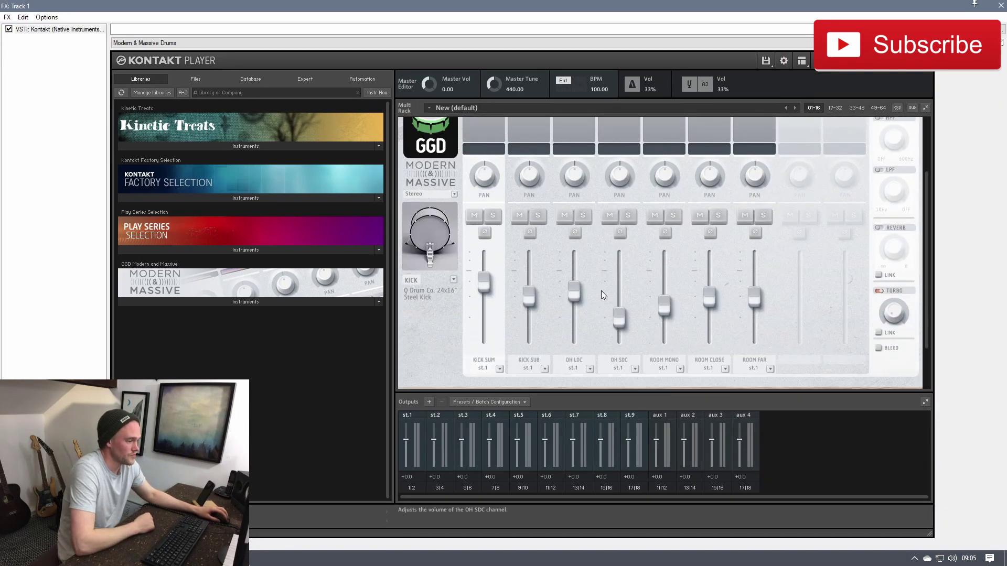
scroll(602, 295, down, 1)
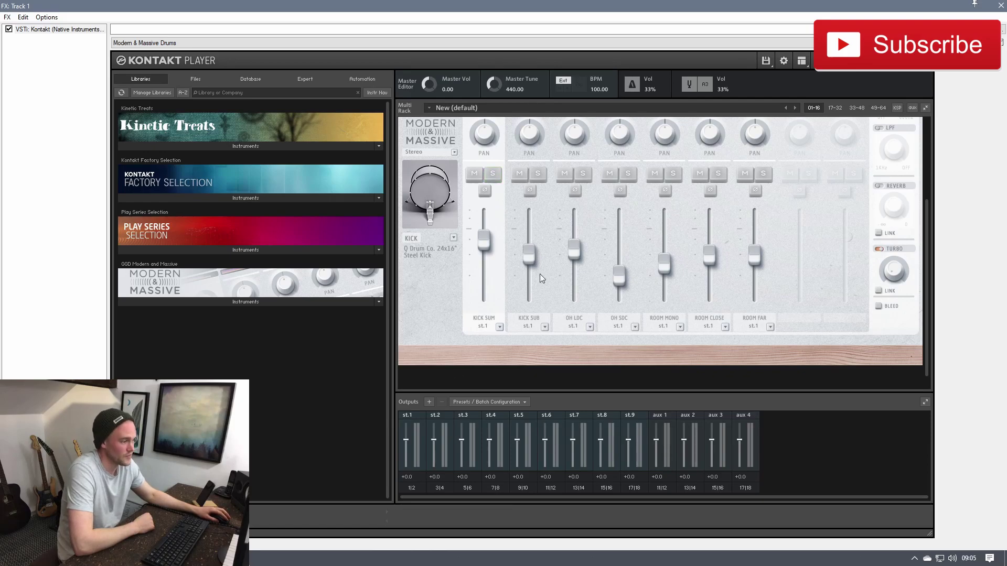
click(492, 174)
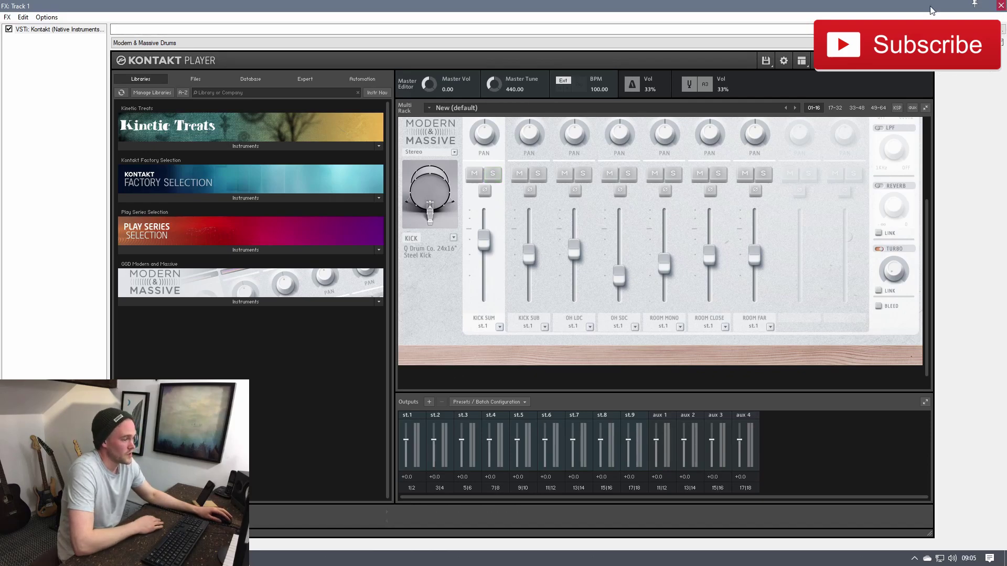
click(999, 5)
Render the drum track to a mono stem track and name it 'kick'
right_click(91, 153)
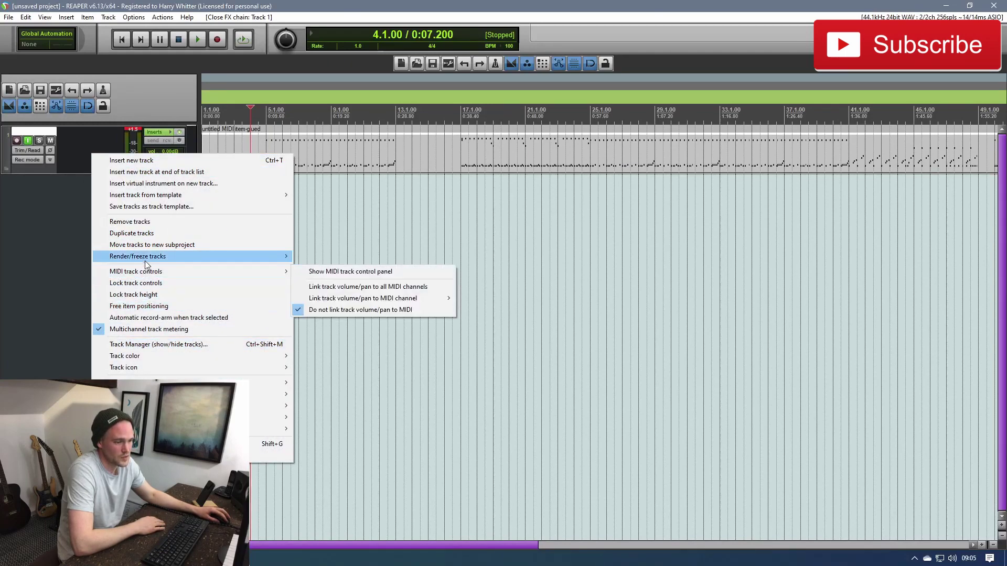
mouse_move(147, 259)
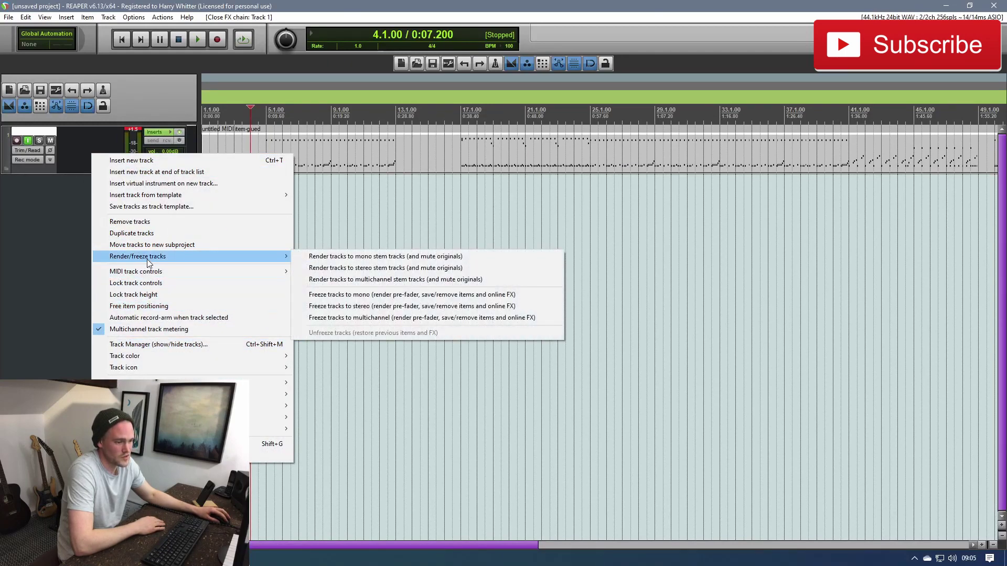
click(430, 260)
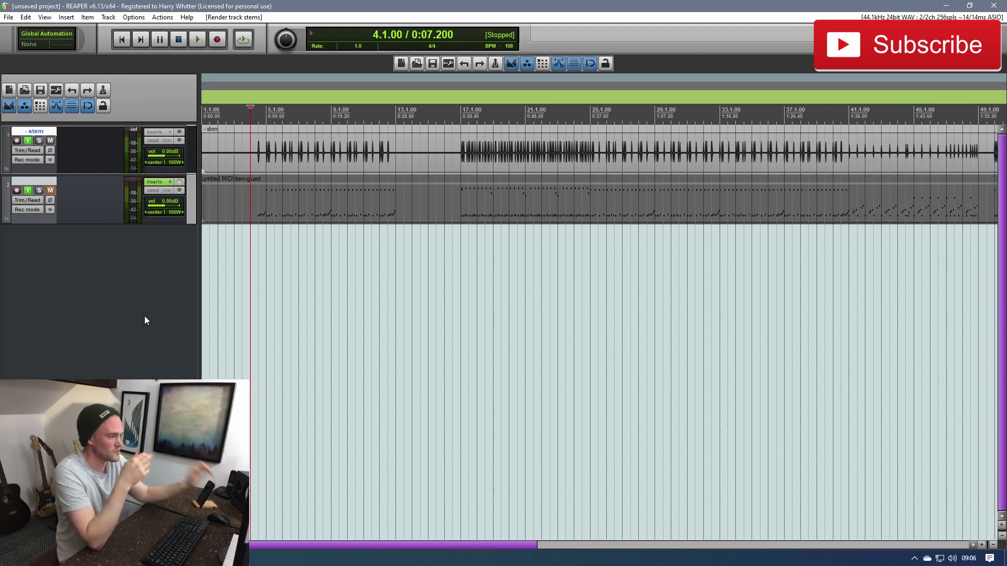
key(F2)
text(kick)
key(Return)
Solo the kick stem and play it back to audition it
click(39, 140)
key(space)
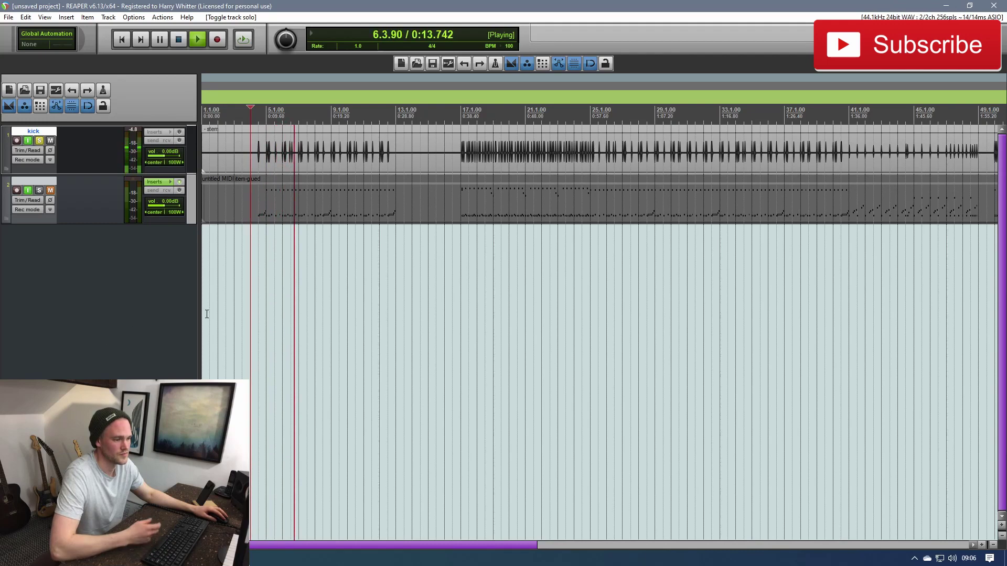
key(space)
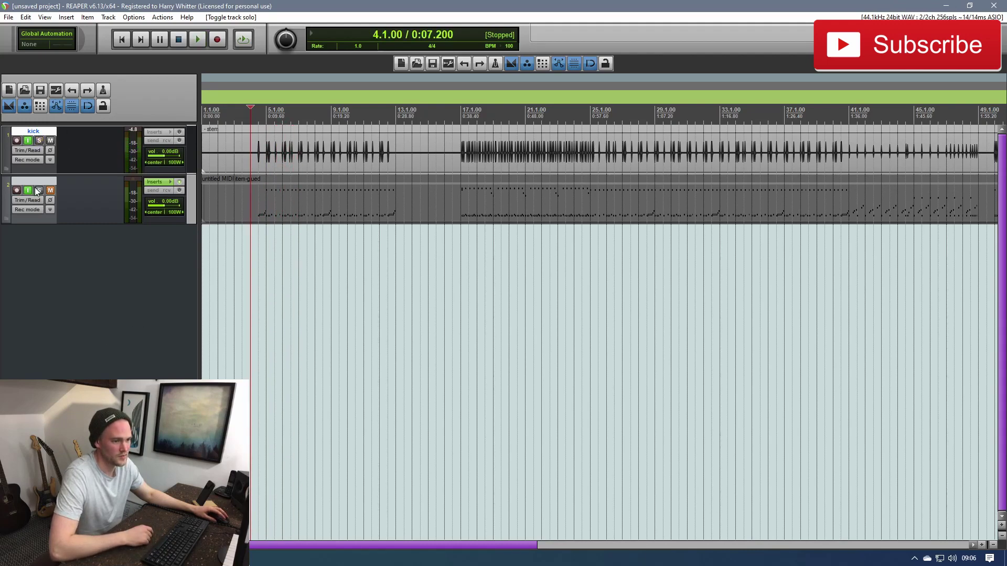
Solo the KICK SUB channel in Kontakt and render the MIDI track to another mono stem
click(162, 182)
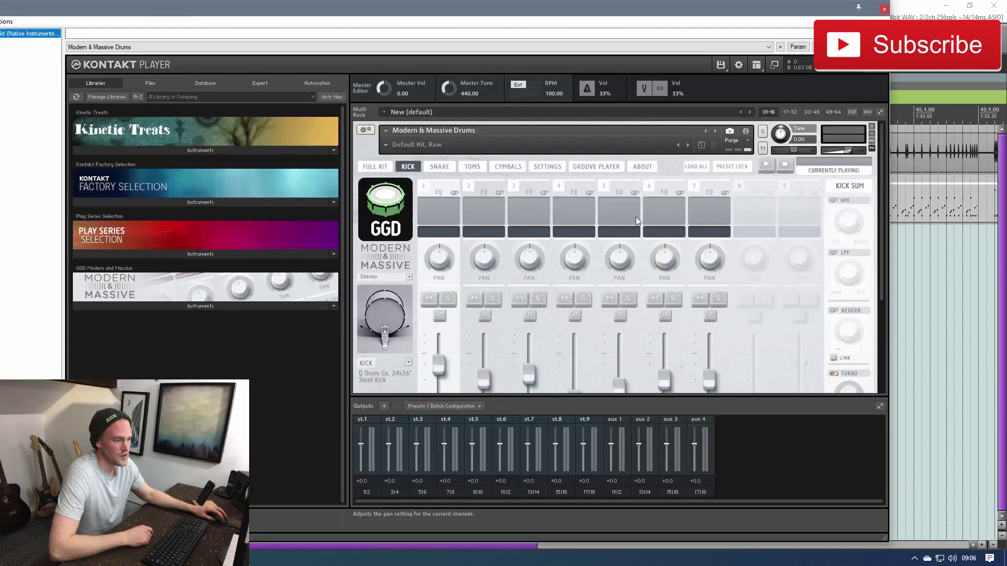
click(495, 301)
click(885, 9)
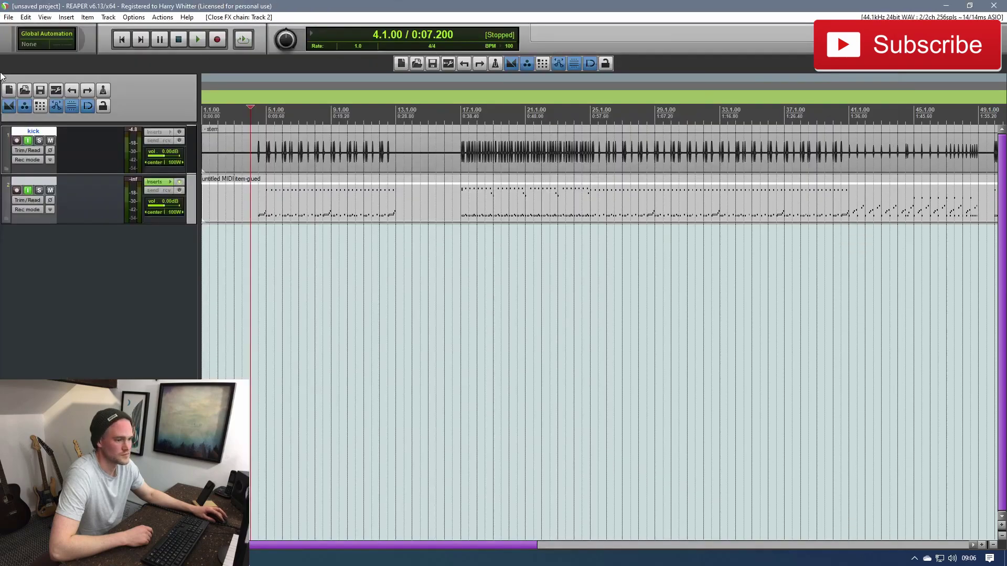
right_click(104, 204)
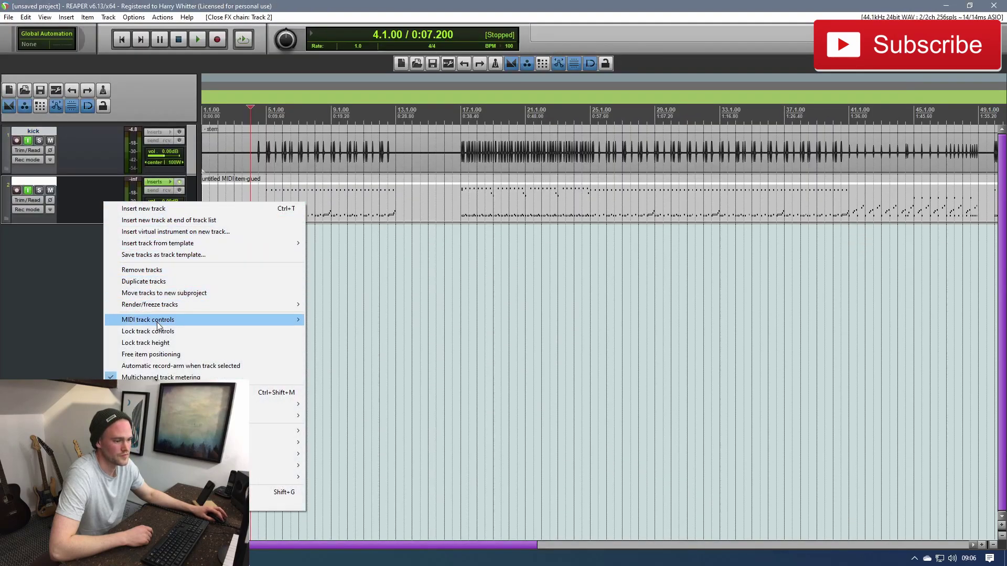
mouse_move(262, 307)
click(367, 305)
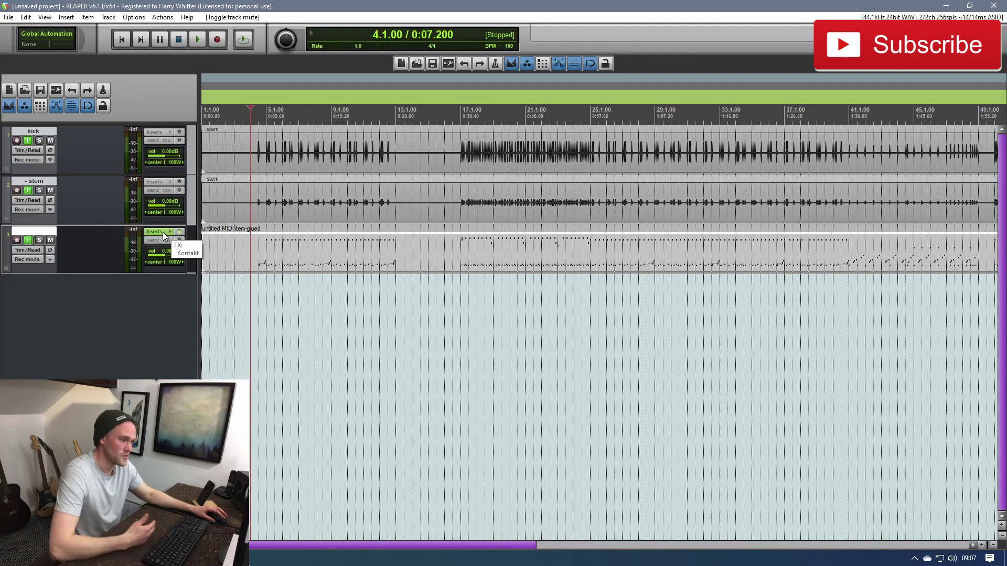
Render the MIDI track to a further mono stem track and start playback
click(162, 232)
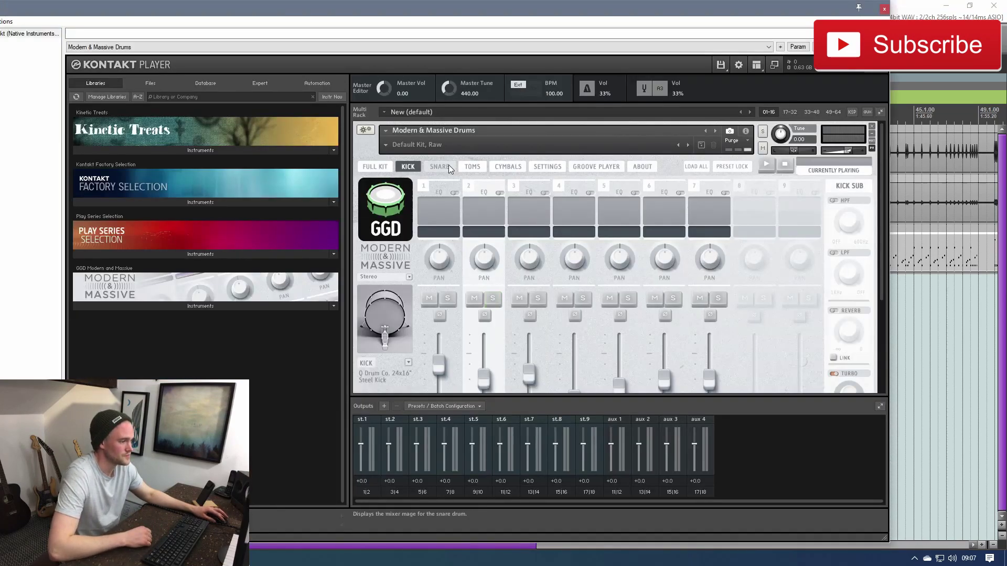
right_click(91, 242)
mouse_move(137, 343)
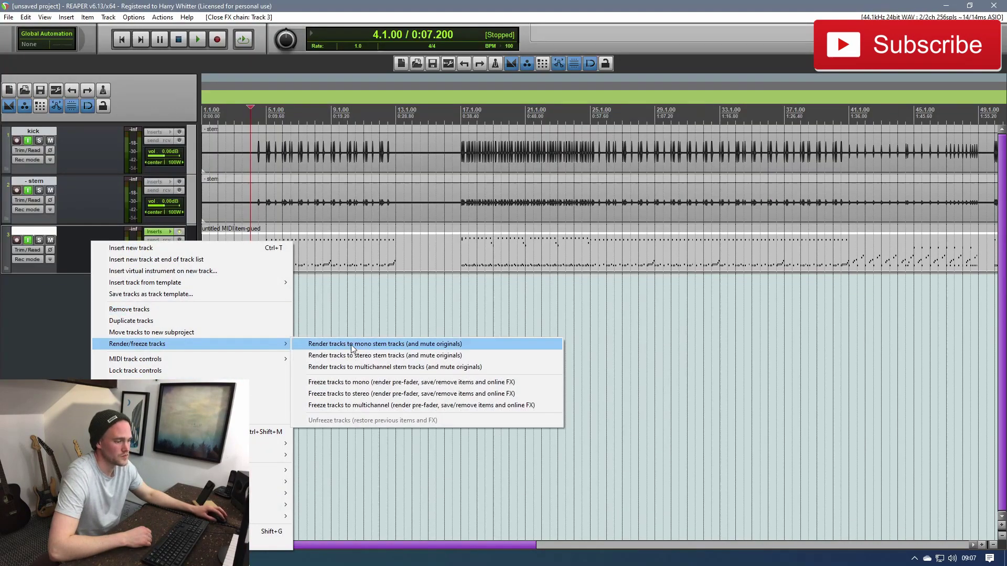
click(350, 345)
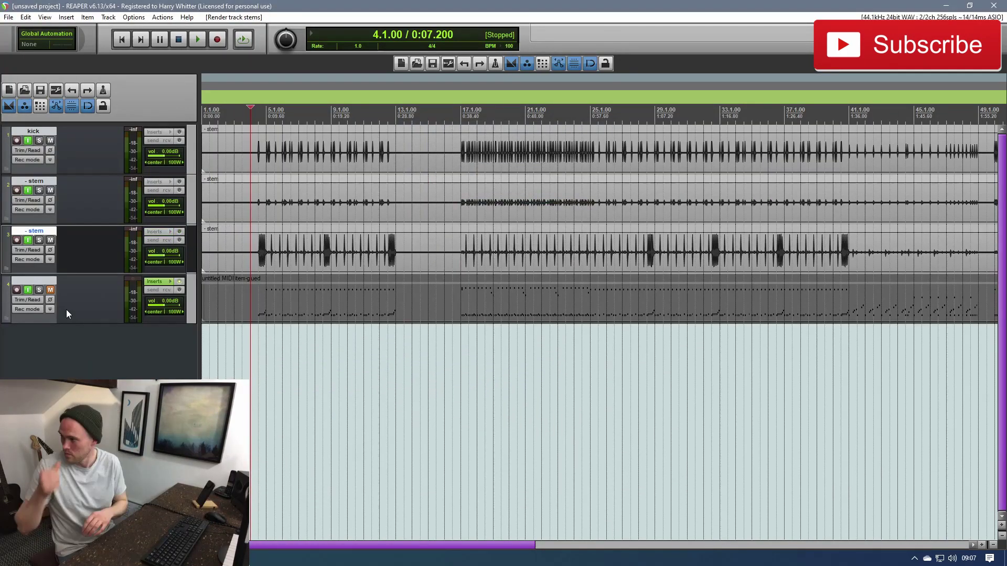
key(space)
key(space)
Select and unmute the next track, then render it to a mono stem track
right_click(114, 285)
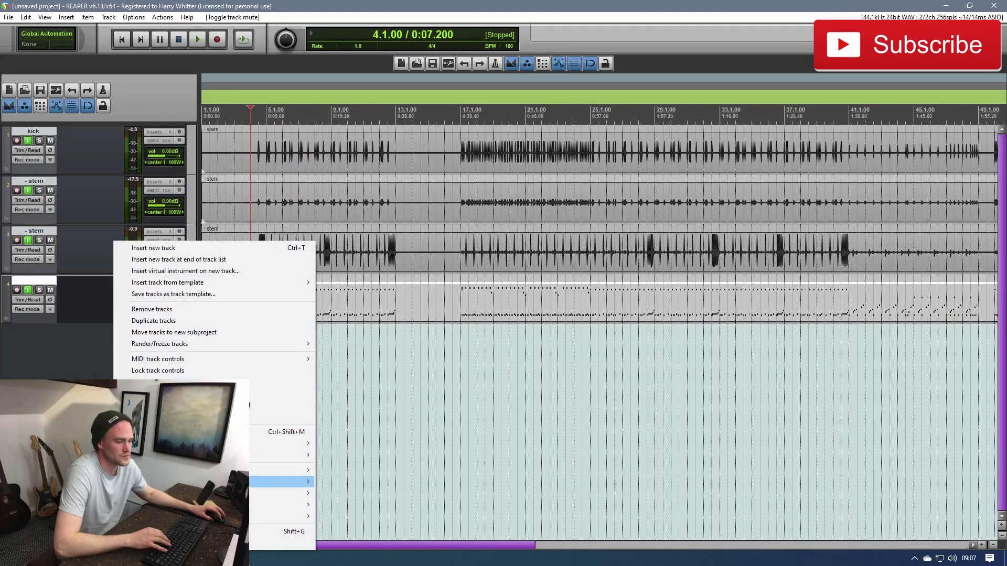
click(166, 286)
right_click(86, 296)
mouse_move(236, 345)
click(338, 349)
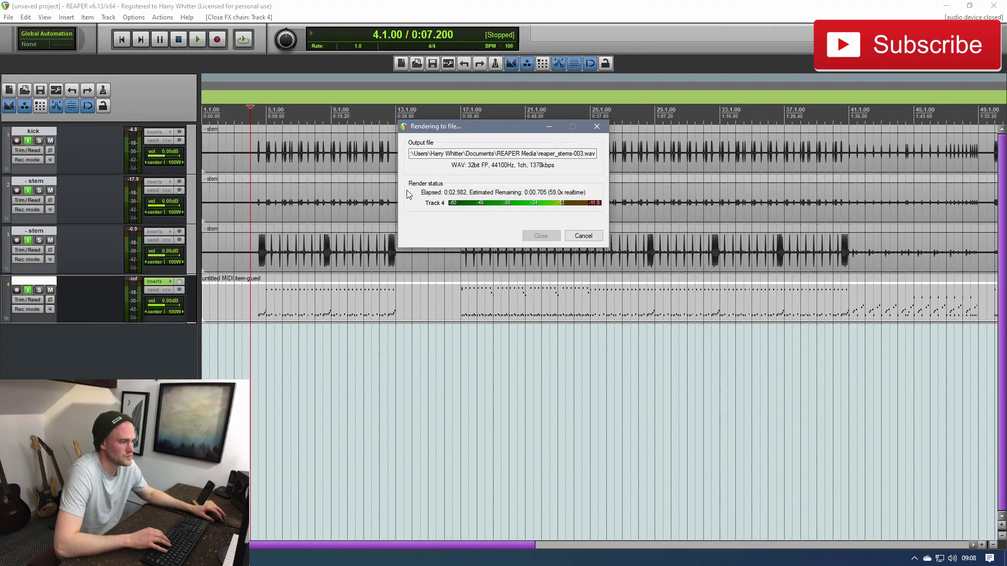
Rename the second stem track to 'kick sub'
double_click(47, 181)
text(kick sub)
key(Return)
key(Tab)
key(Tab)
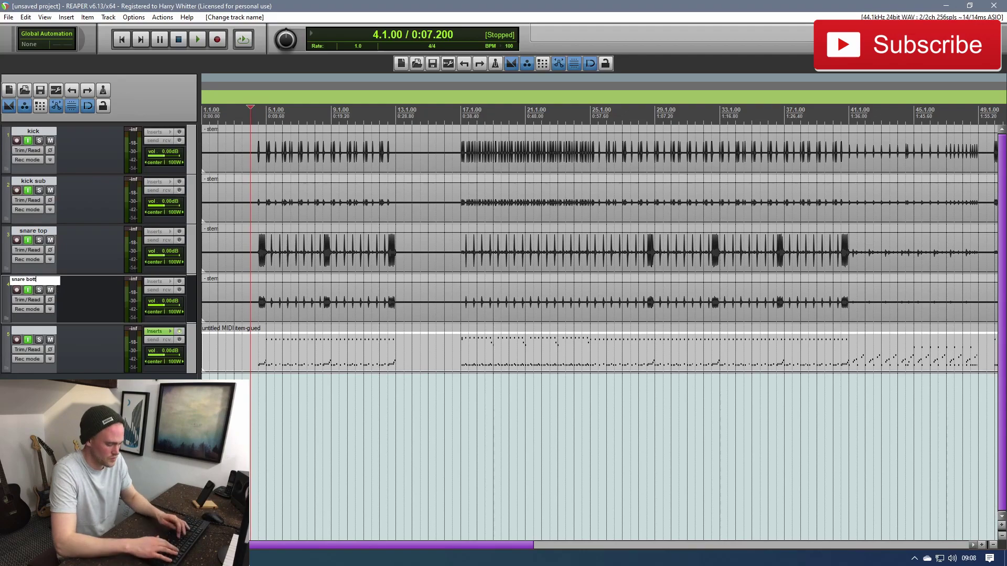
Render track 5 to a mono stem track and name it 'Tom 1'
click(154, 331)
click(884, 8)
right_click(84, 355)
click(346, 149)
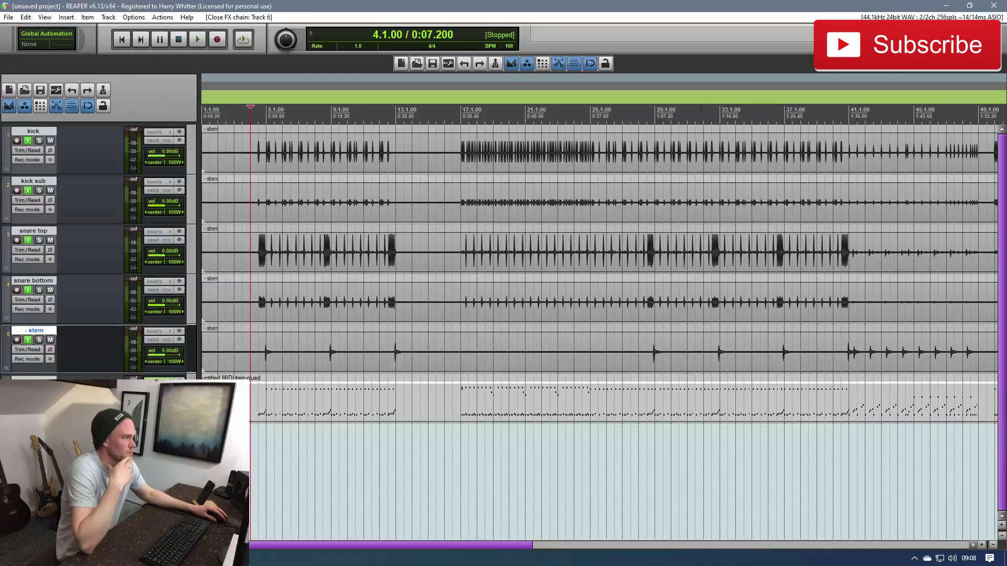
double_click(35, 331)
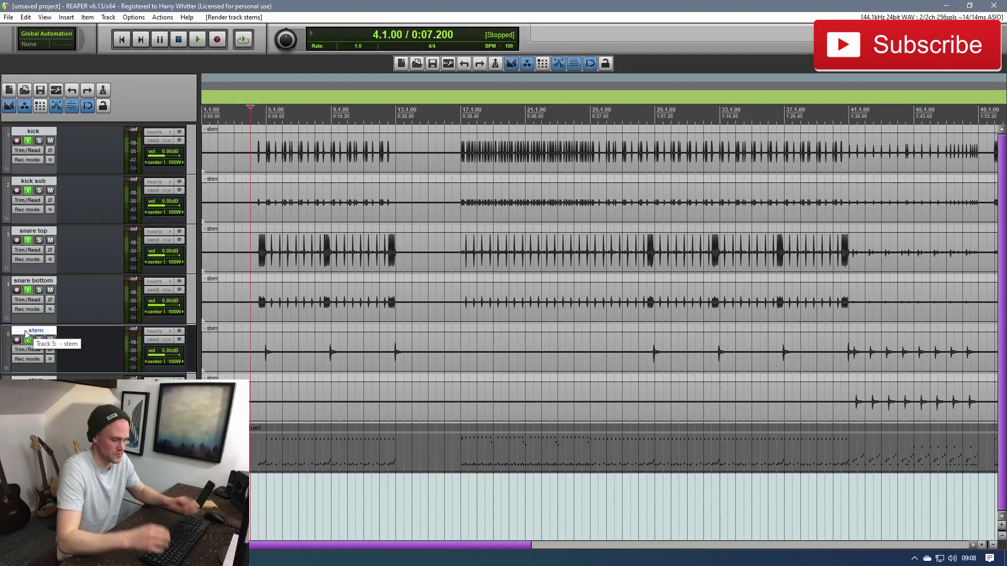
text(Tom 1)
key(Return)
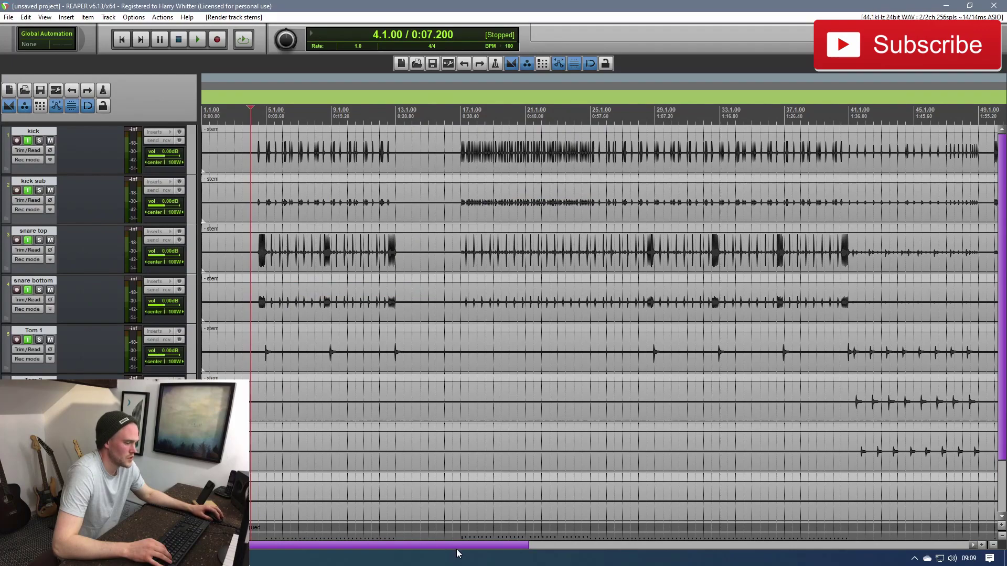
Solo the Room Close channel in Kontakt for the next stem render
scroll(152, 313, down, 2)
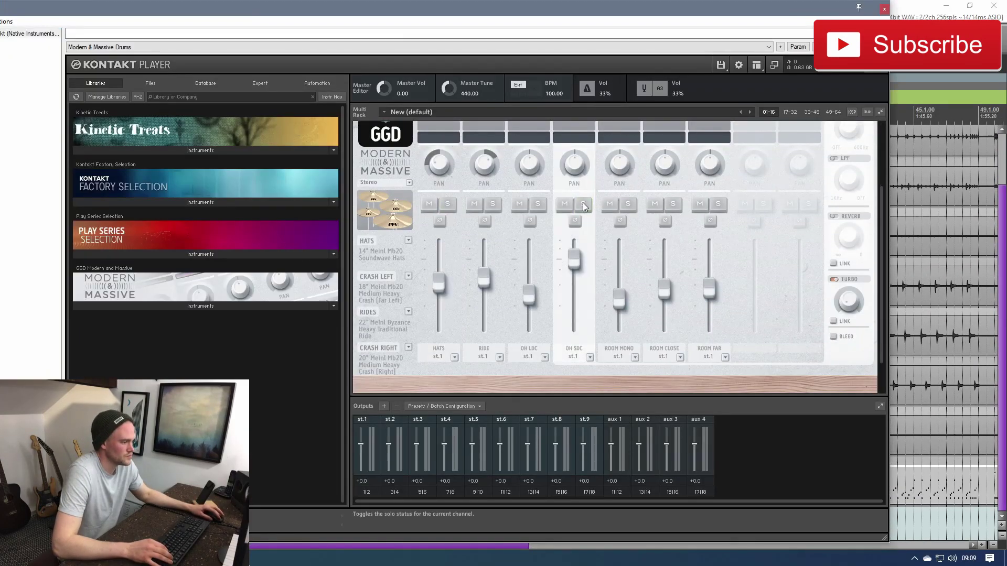
right_click(87, 171)
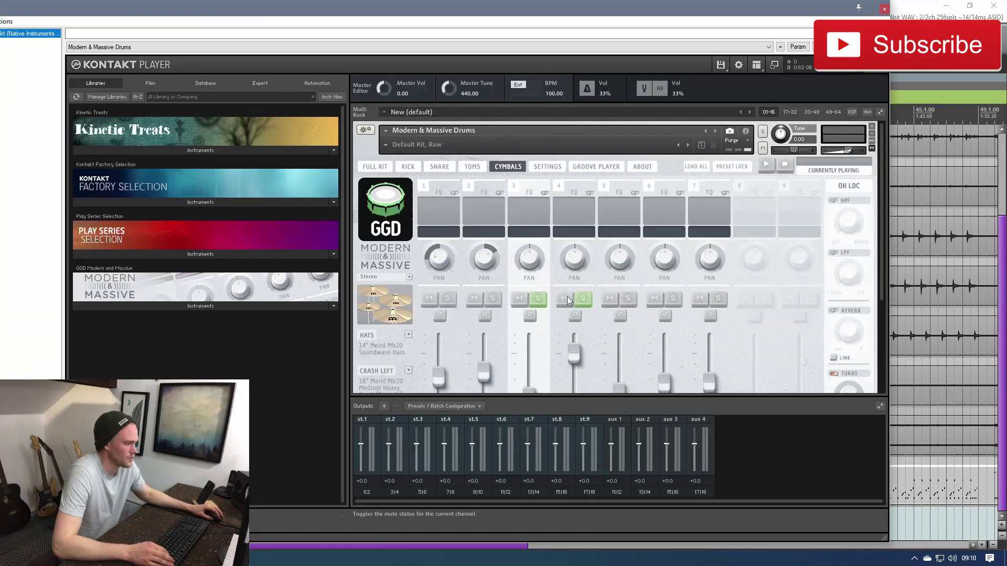
scroll(567, 300, down, 2)
click(673, 235)
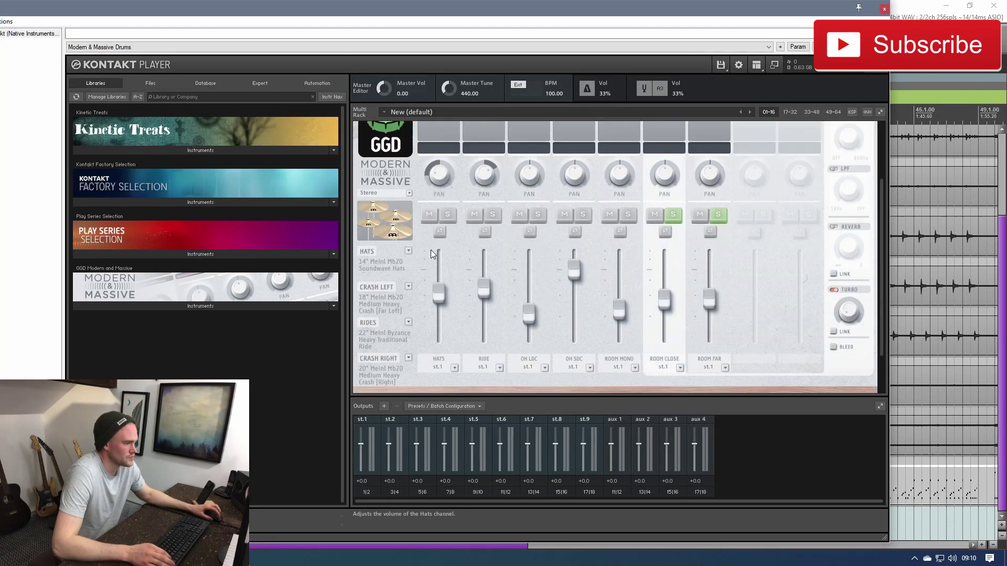
scroll(645, 272, up, 1)
scroll(642, 274, down, 1)
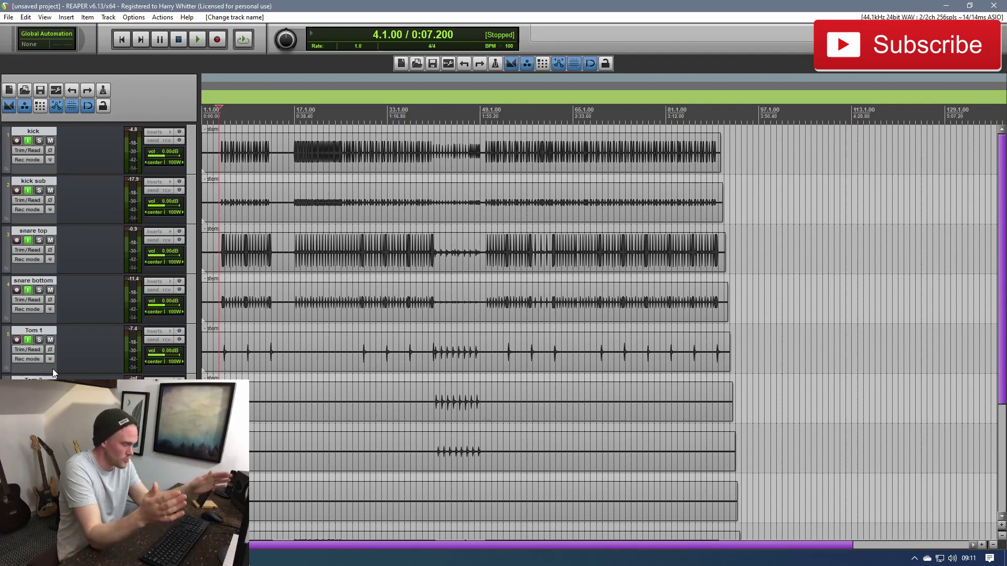
scroll(80, 263, down, 3)
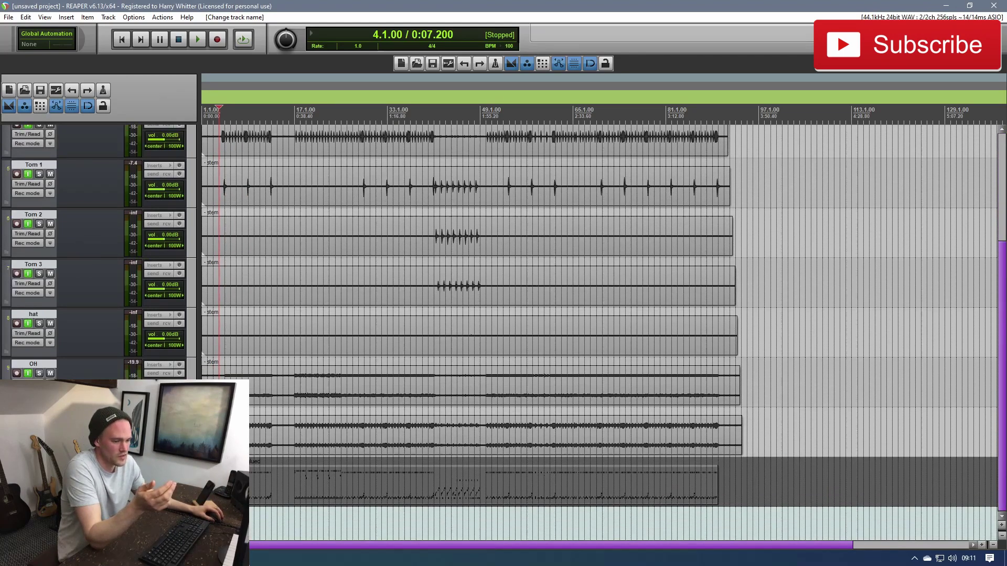
click(201, 39)
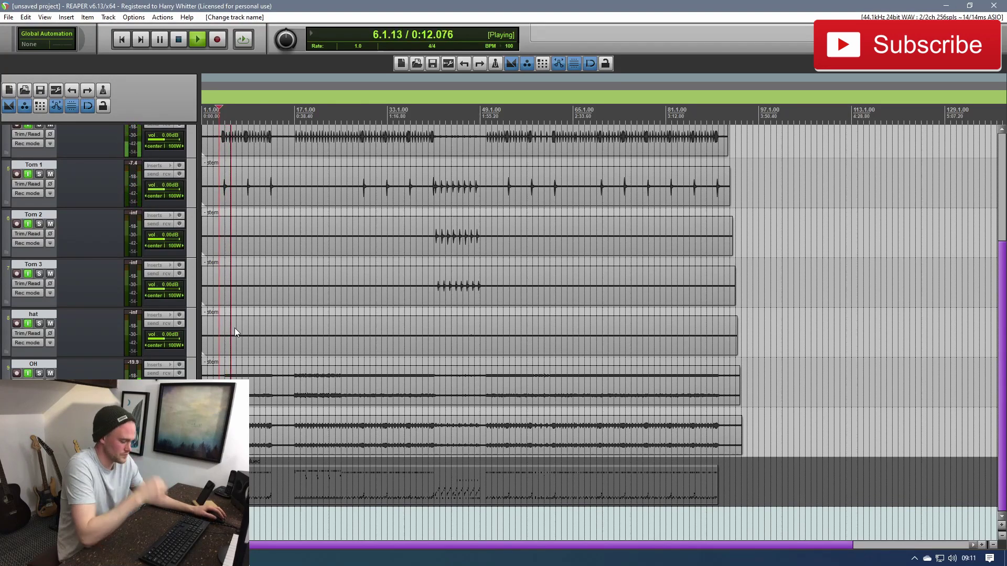
key(ctrl+m)
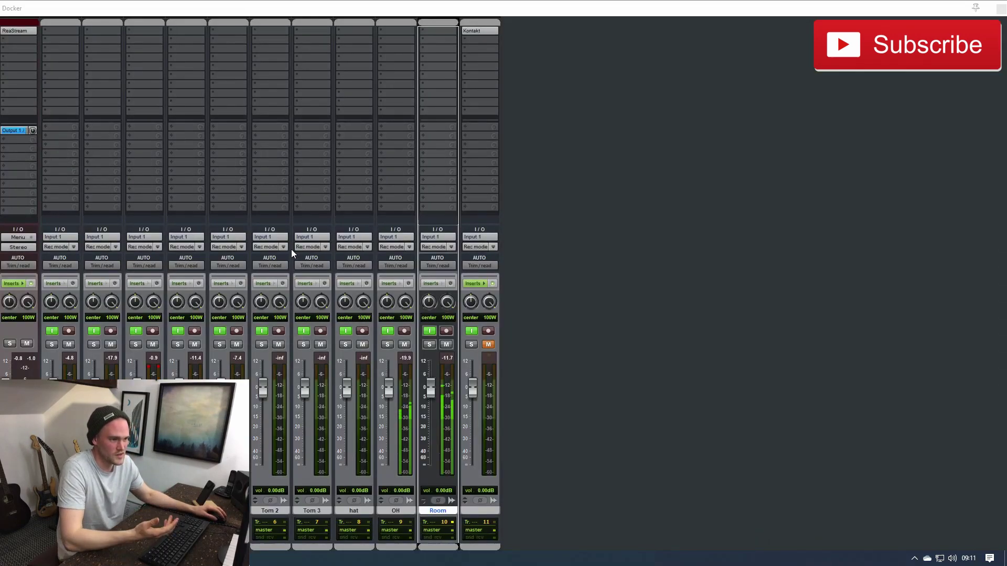
click(136, 345)
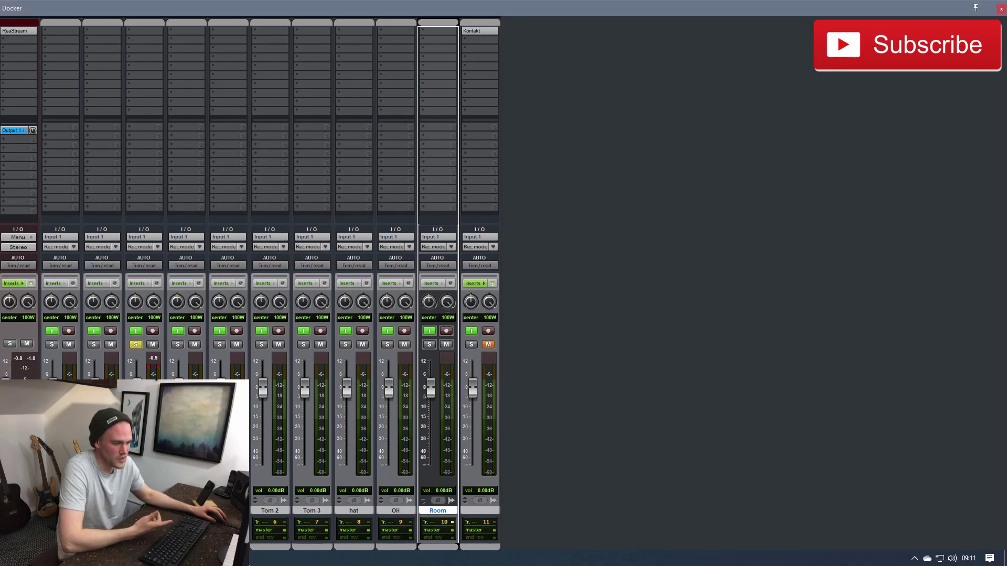
click(136, 345)
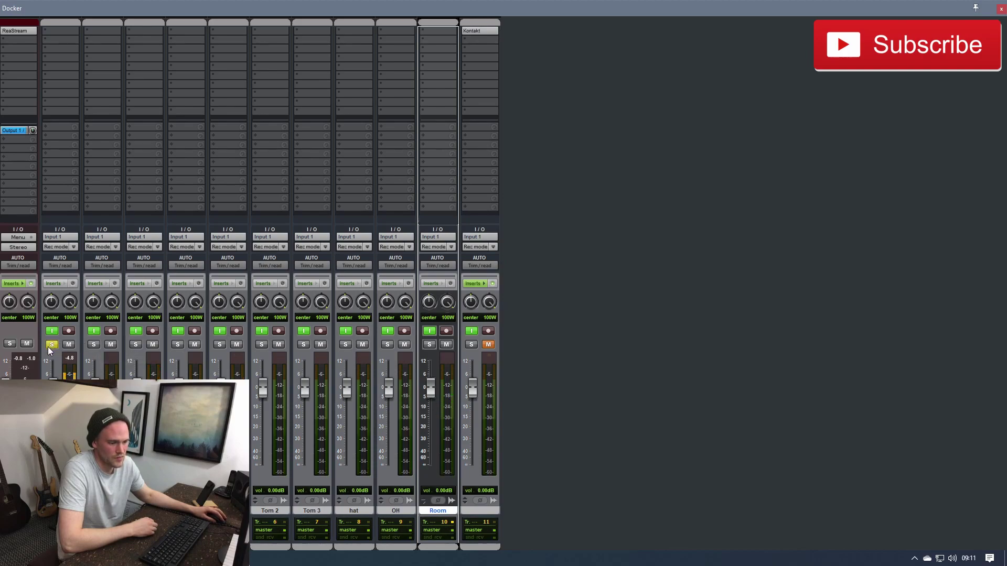
click(177, 345)
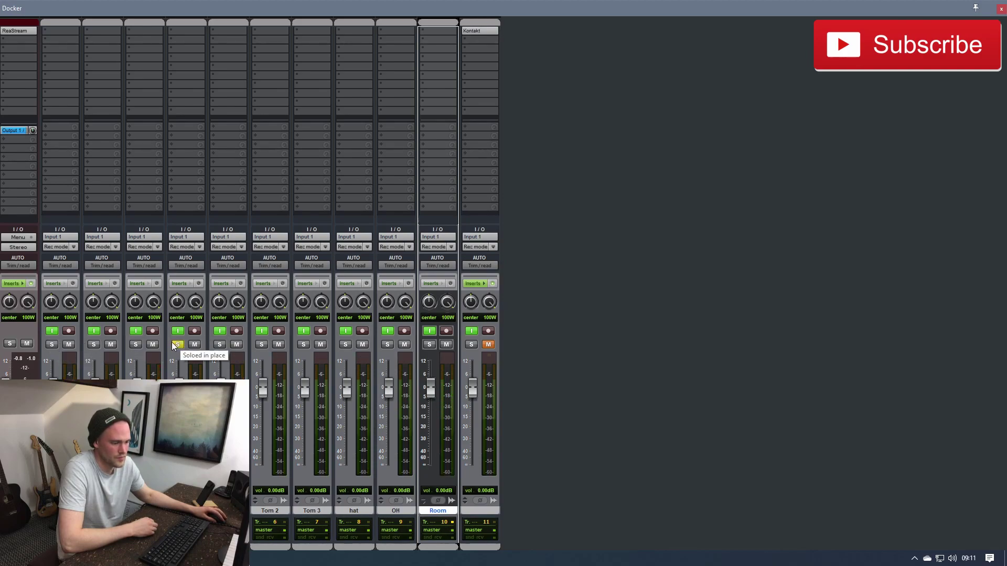
click(177, 345)
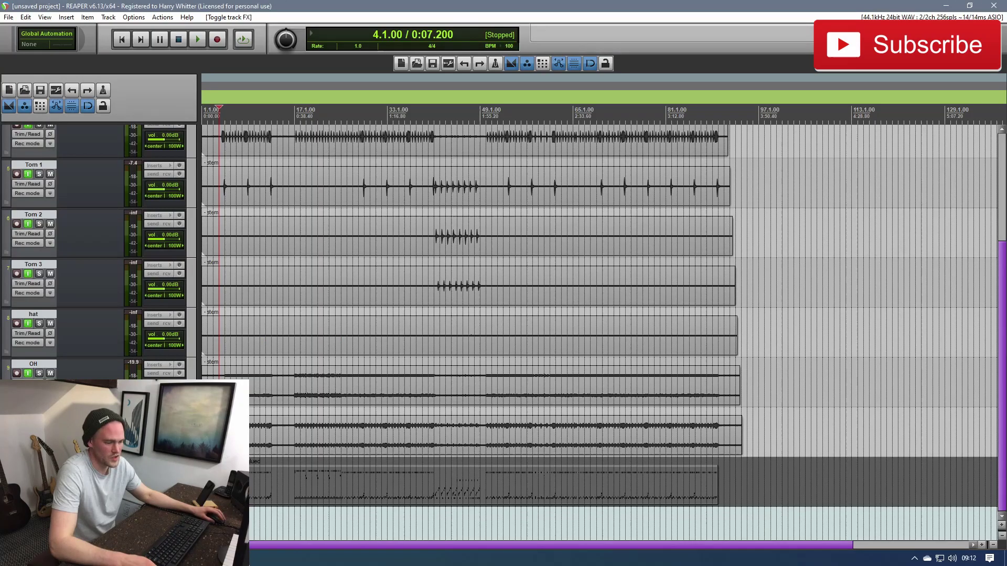
Remove the original MIDI drum track and scroll back to the top of the track list
right_click(88, 163)
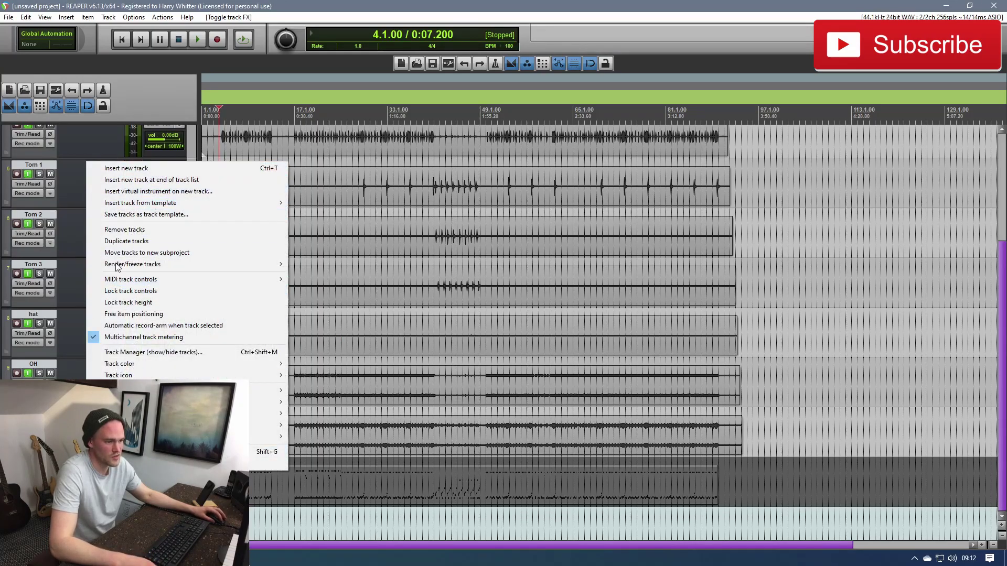
click(129, 229)
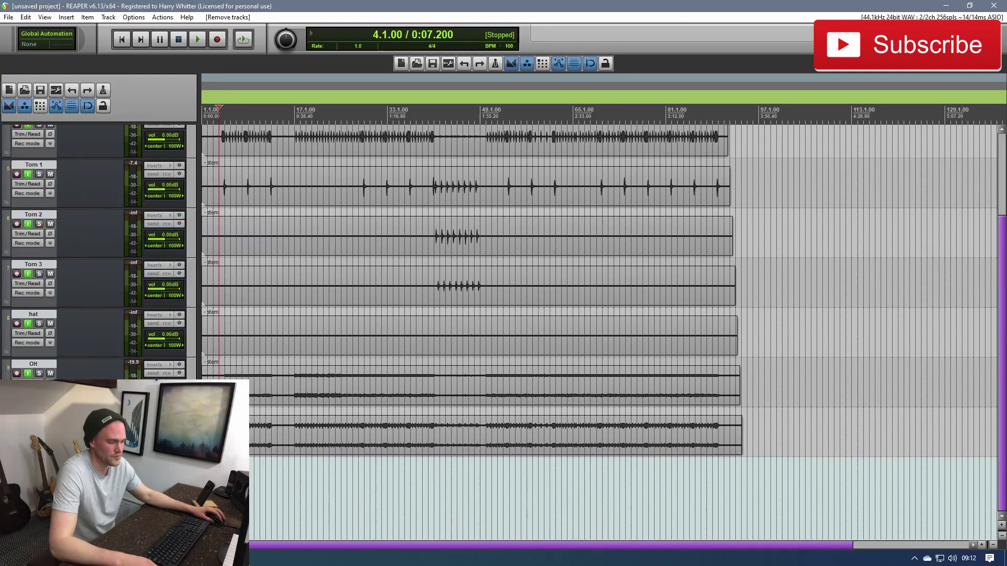
scroll(99, 372, up, 3)
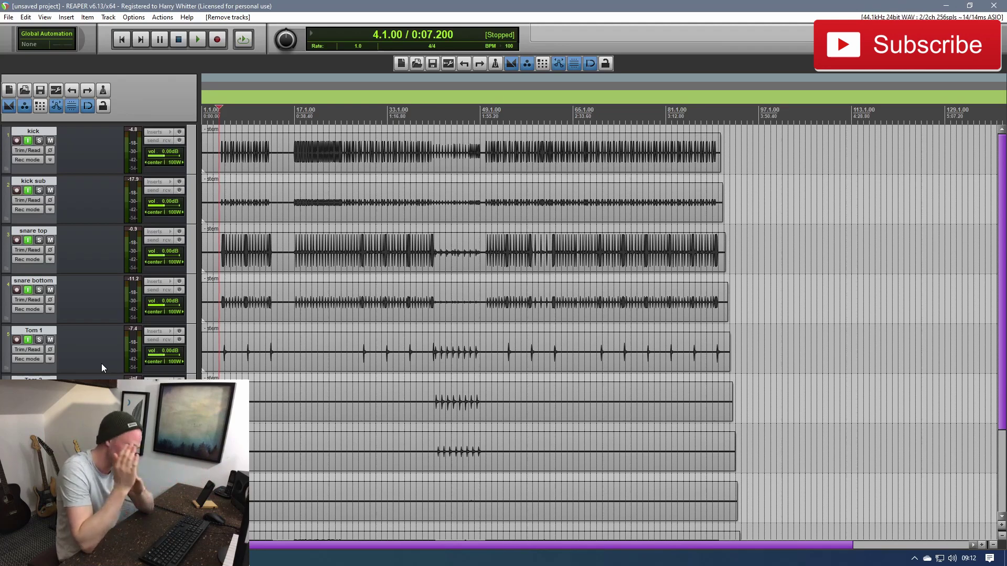
key(End)
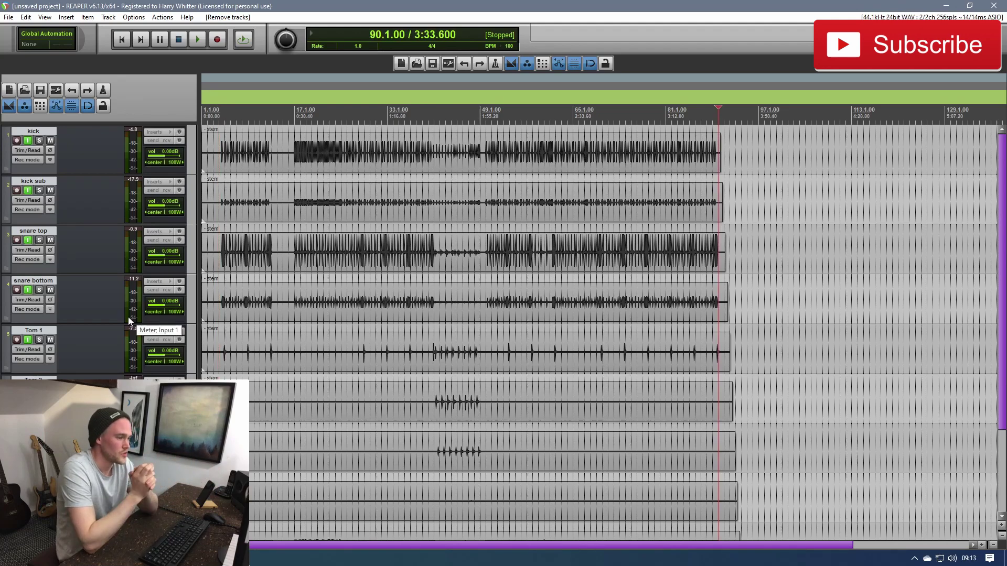